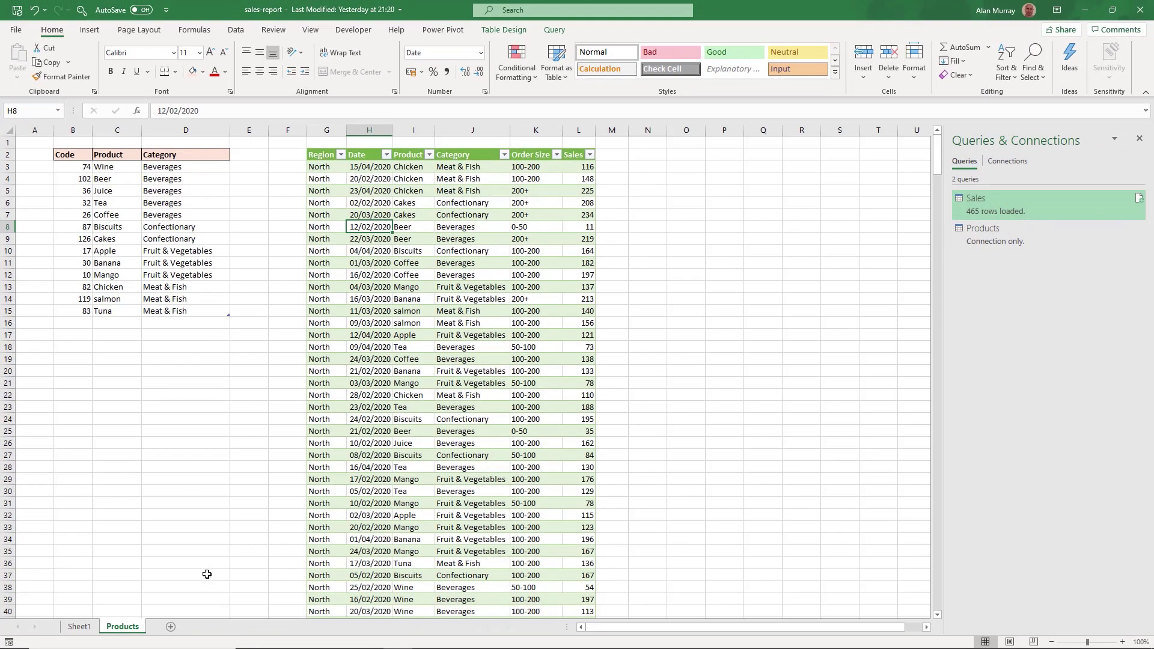
pyautogui.click(80, 626)
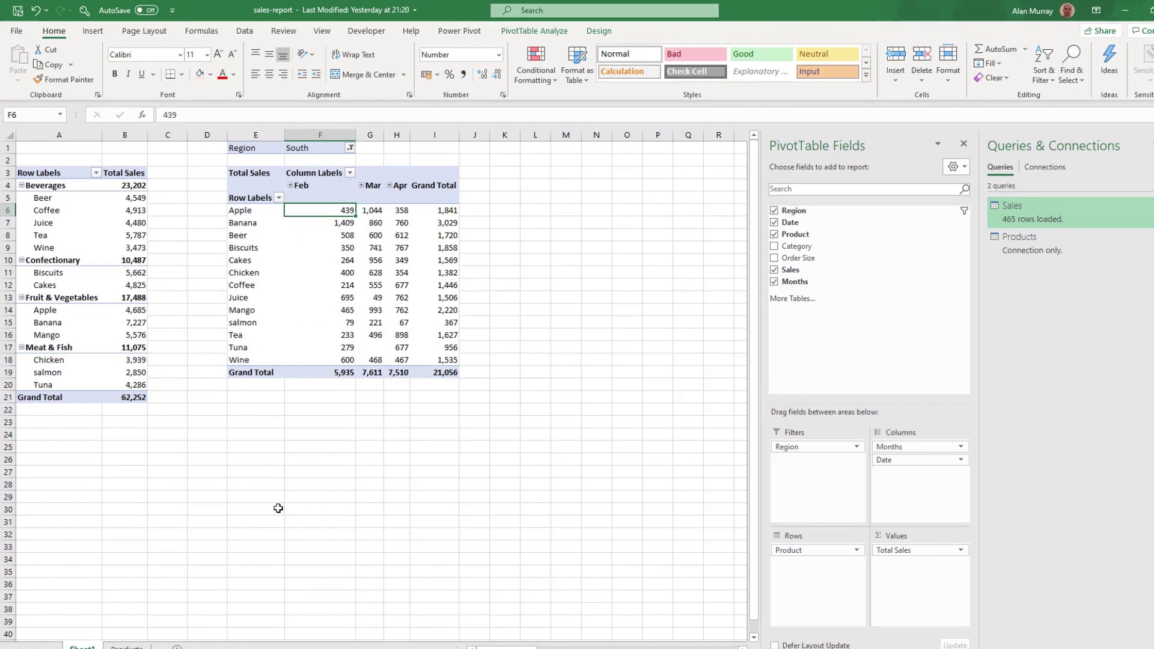